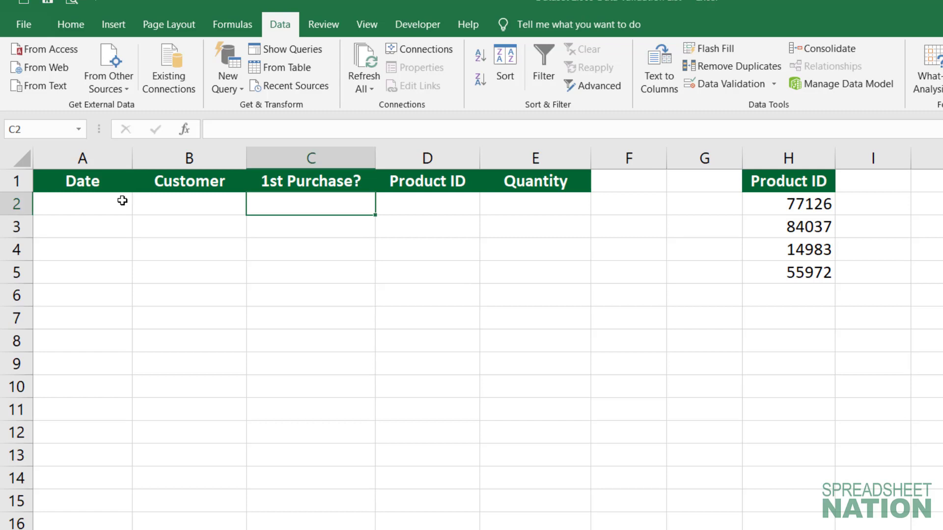
click(182, 207)
click(340, 211)
click(415, 211)
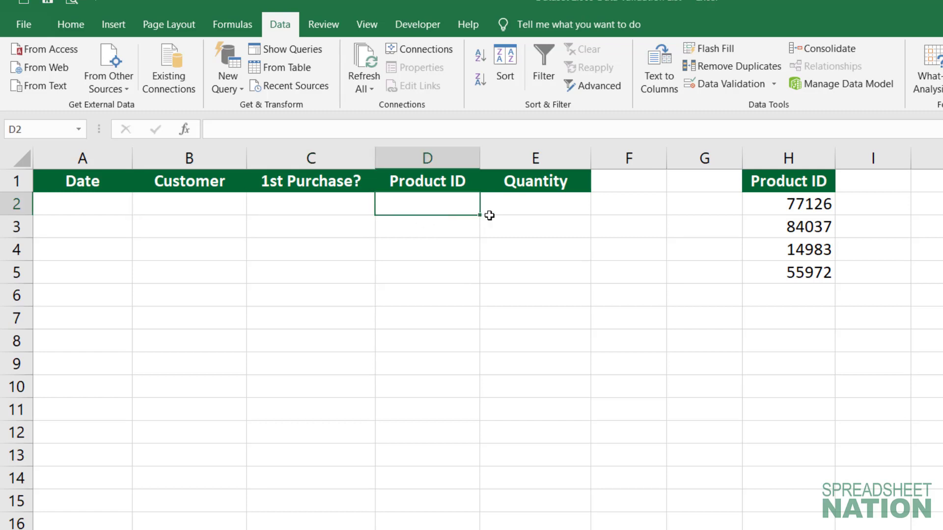
click(553, 207)
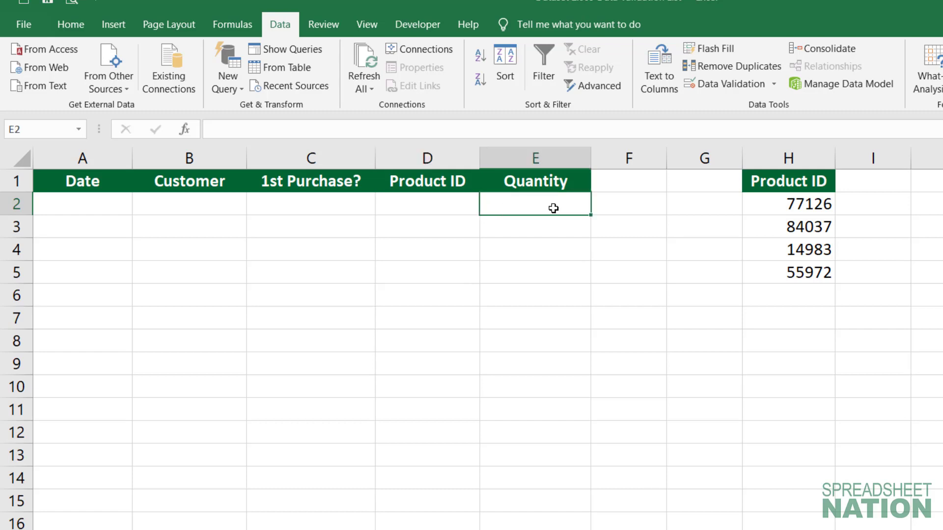
click(340, 202)
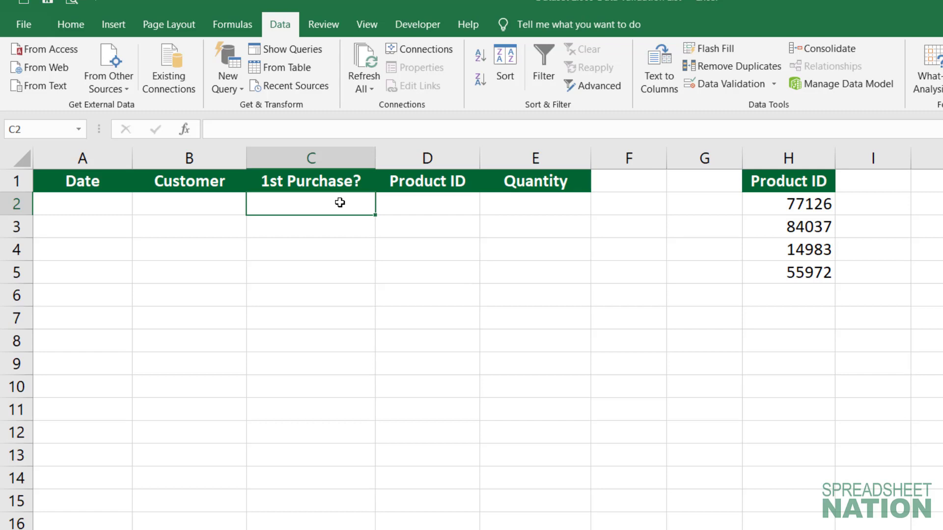
click(427, 207)
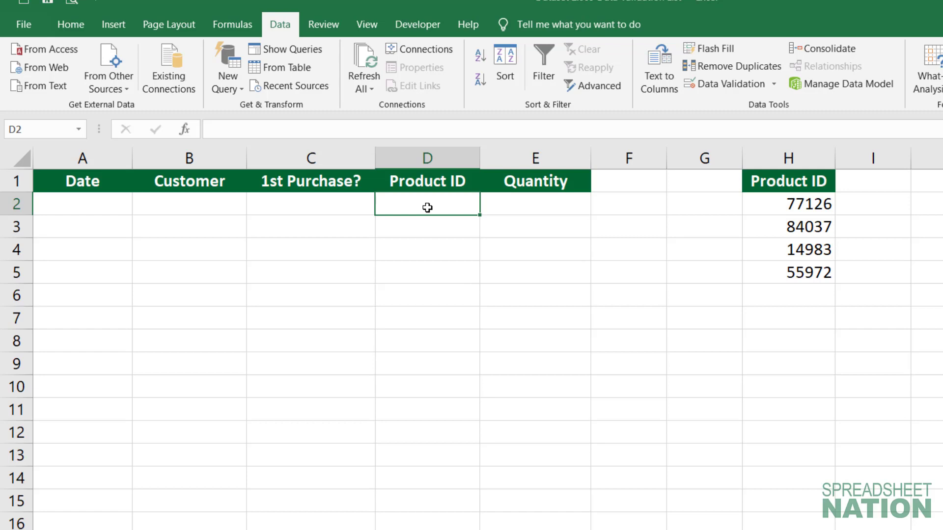
- Apply list data validation to cell C2 under 1st Purchase?, with Yes,No as the source
click(350, 202)
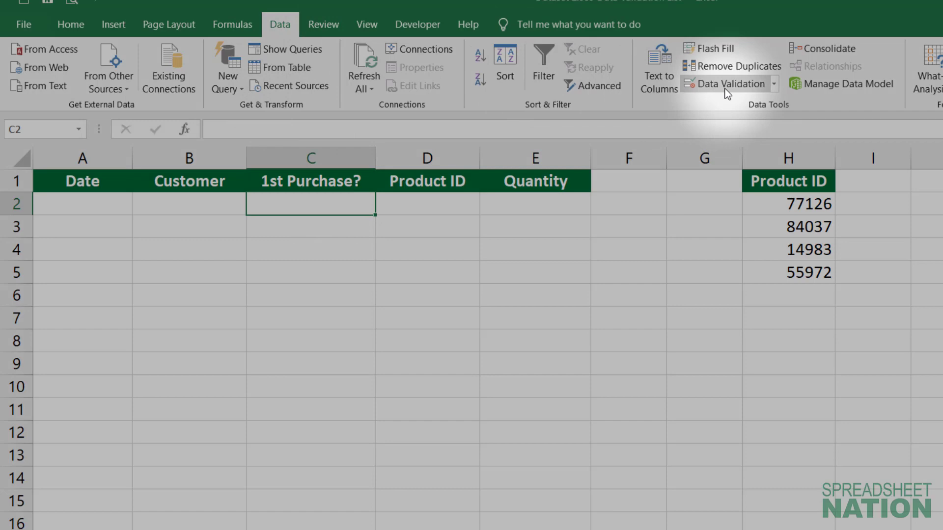
click(726, 90)
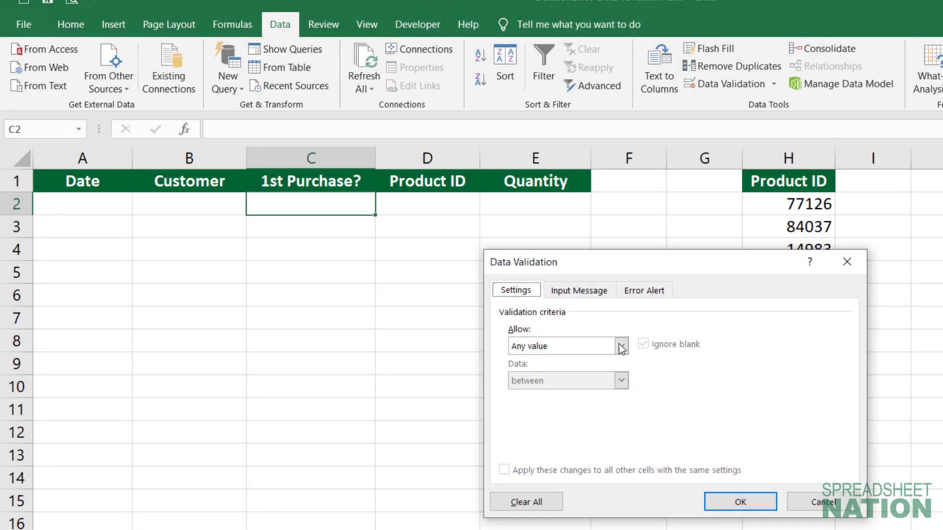
click(620, 347)
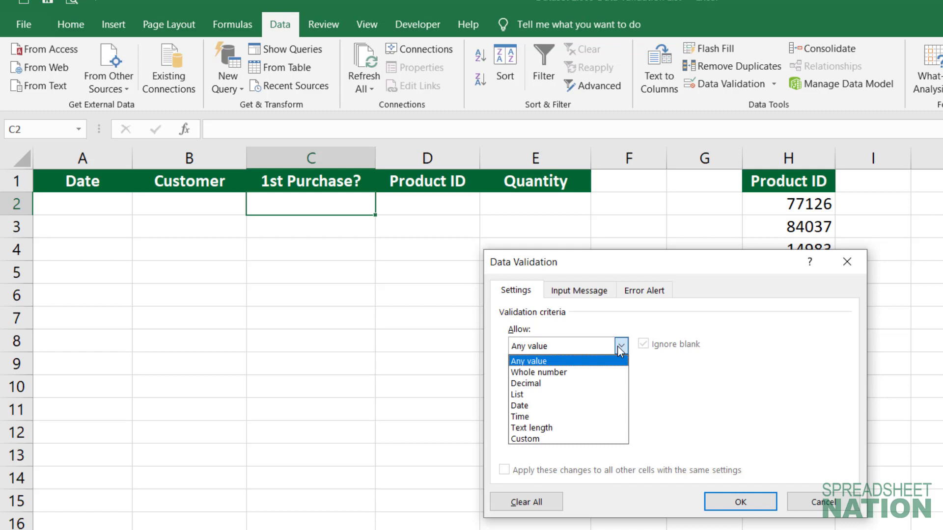
click(552, 398)
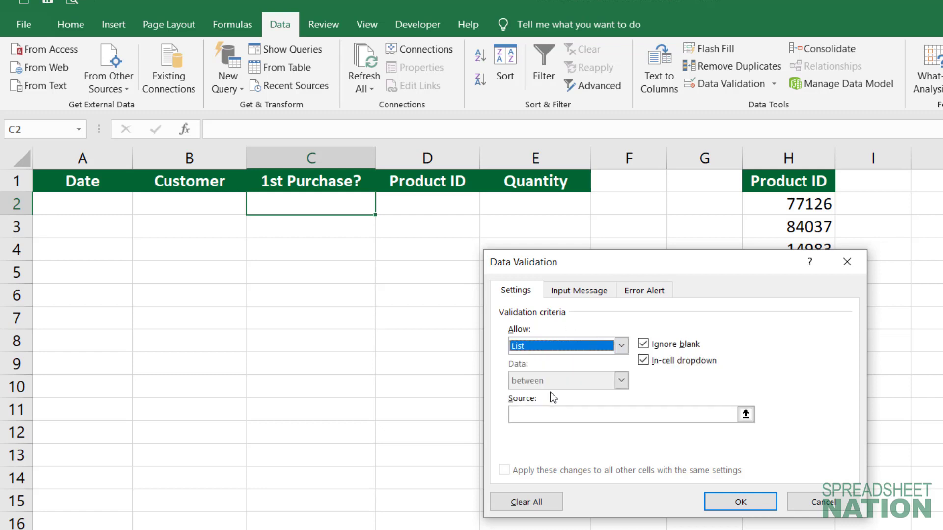
click(560, 417)
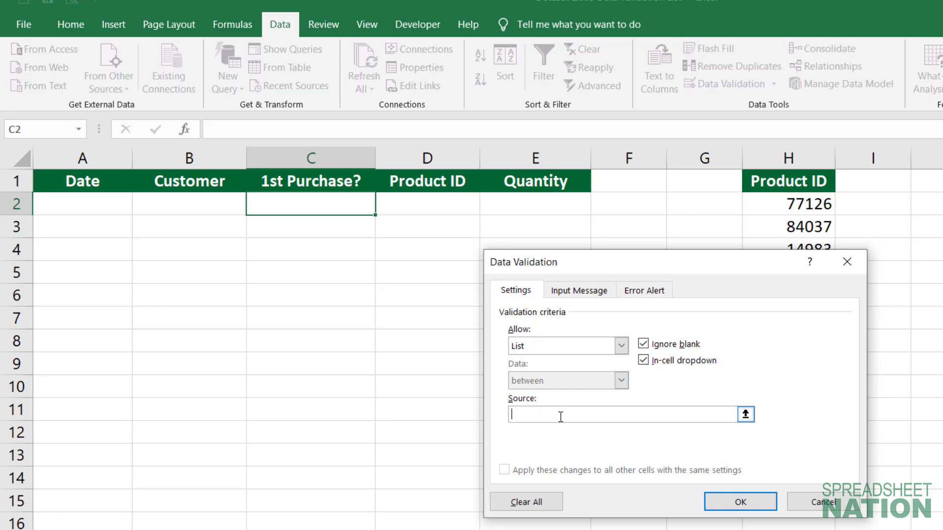
text(Yes,No)
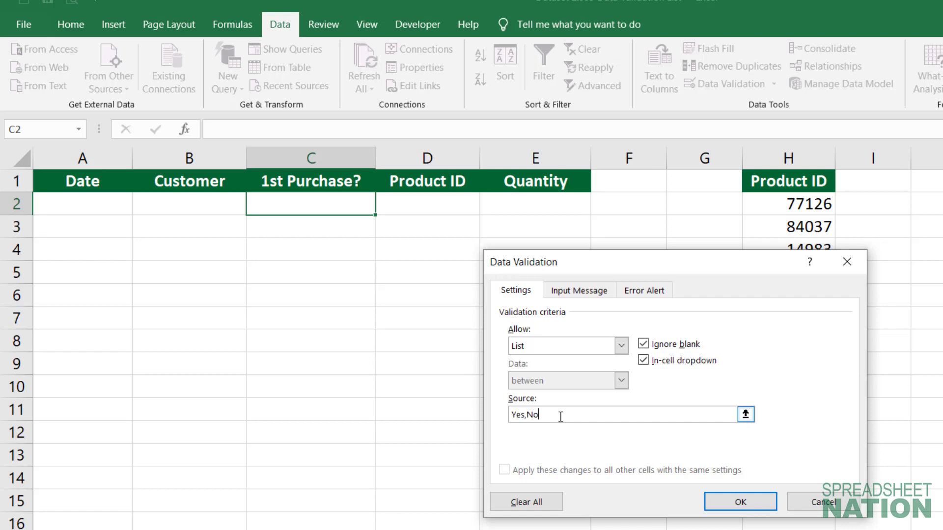
click(740, 502)
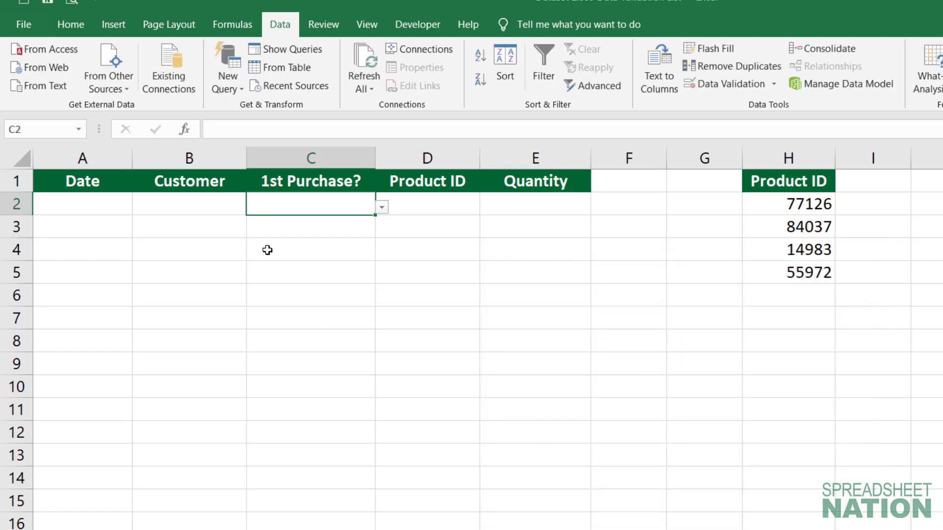
- Test the validation in C2 by viewing its dropdown choices and trying to enter Y
click(385, 211)
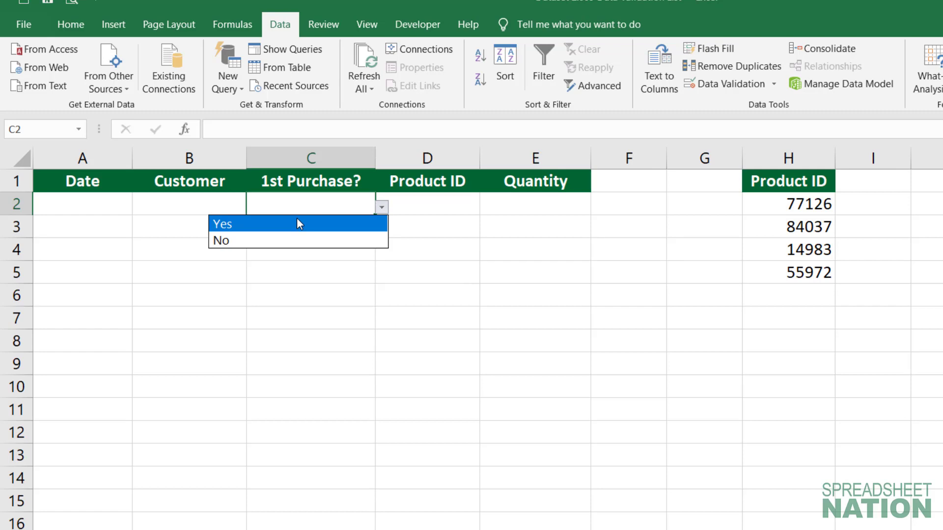
key(Escape)
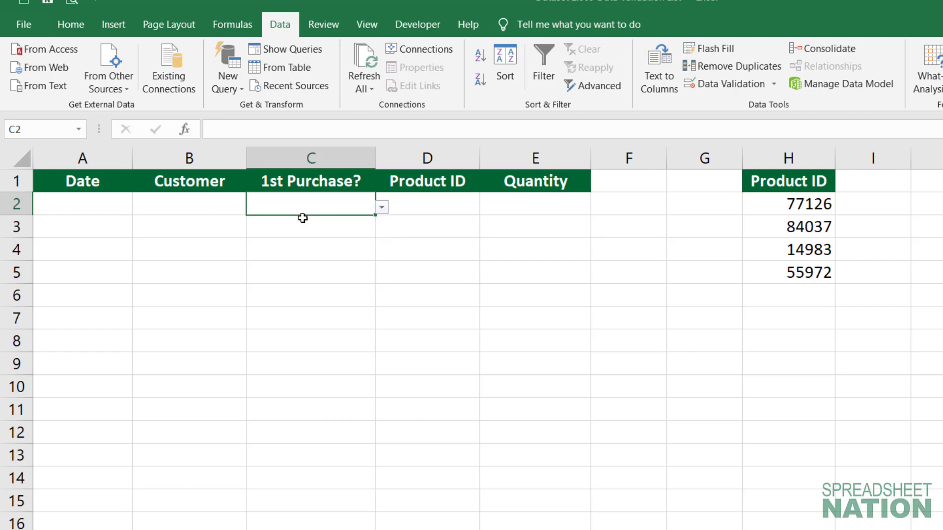
text(Y)
key(Return)
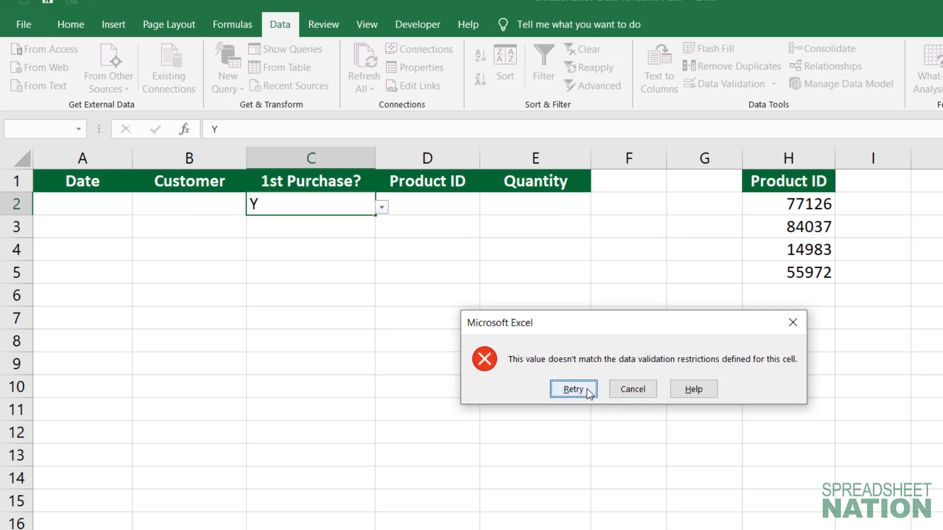
click(632, 393)
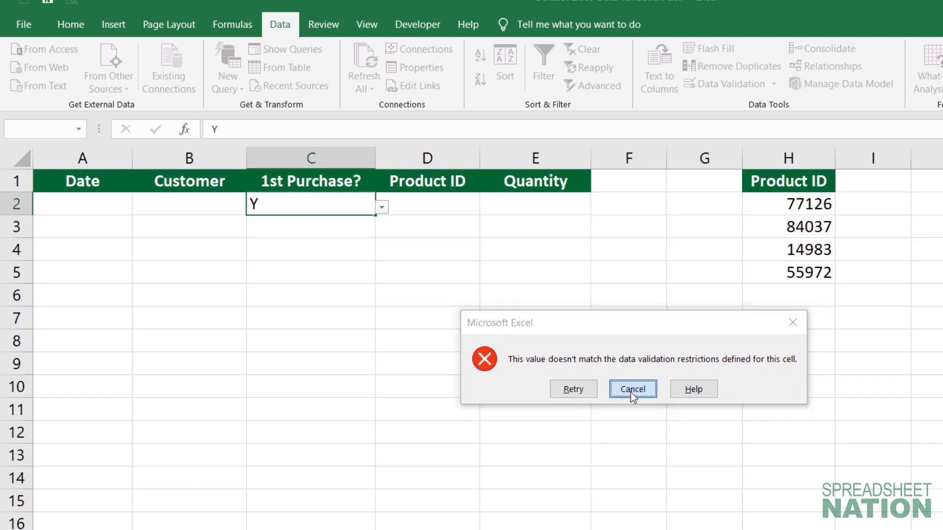
- Fill the Yes/No dropdown validation from C2 down the 1st Purchase? column through C12
click(362, 226)
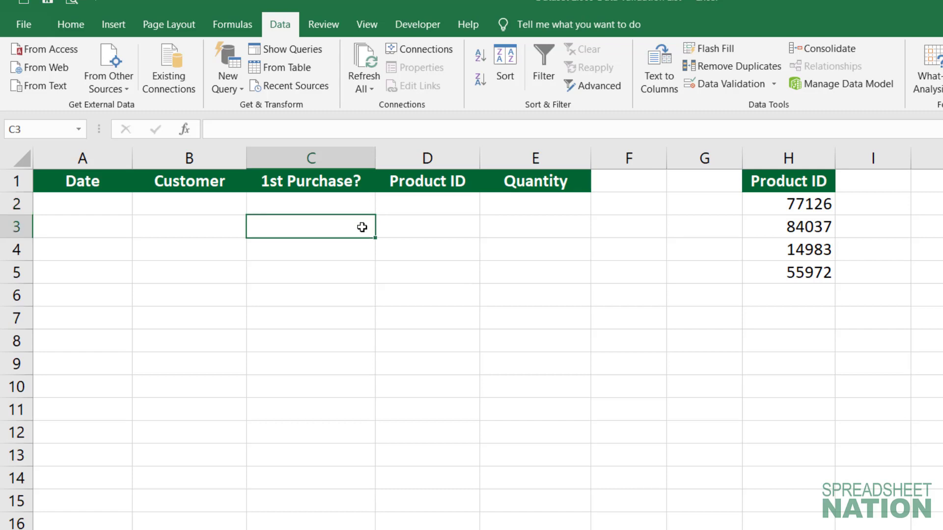
click(358, 253)
click(351, 344)
click(340, 417)
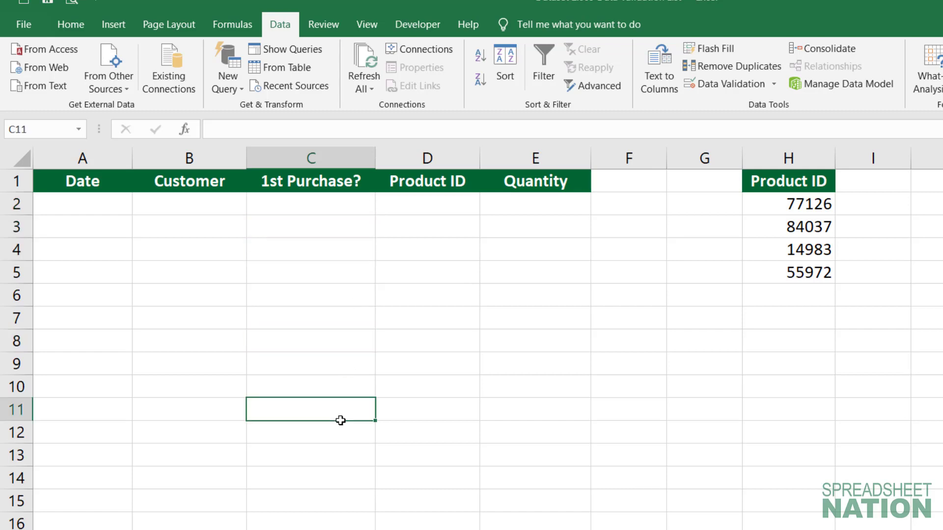
click(345, 364)
click(336, 299)
click(365, 209)
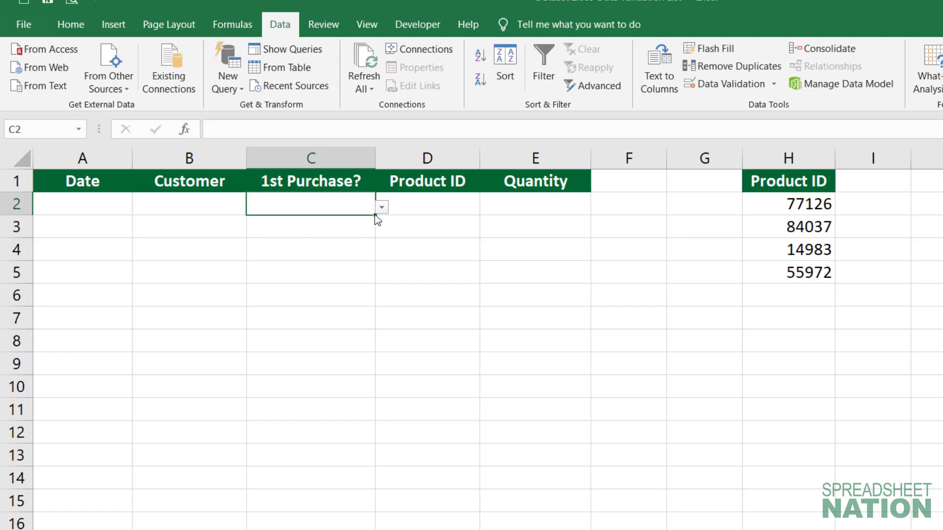
drag(375, 215, 374, 442)
- Check the dropdown choices in cells C3 and C7 of the 1st Purchase? column
click(325, 232)
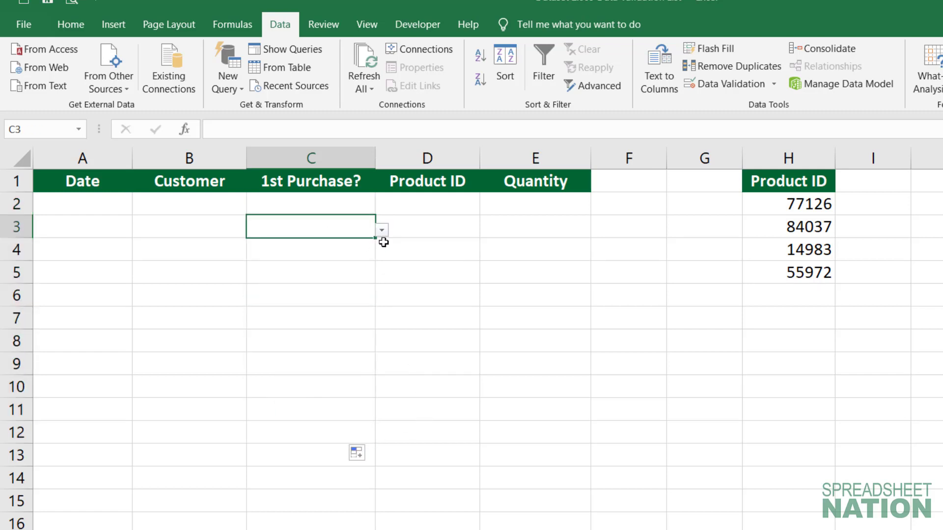
click(382, 231)
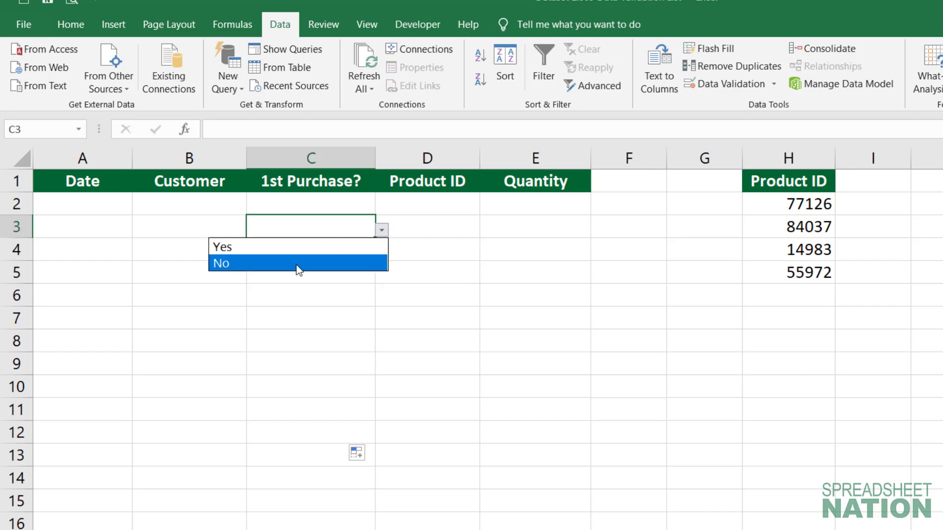
click(302, 324)
click(380, 323)
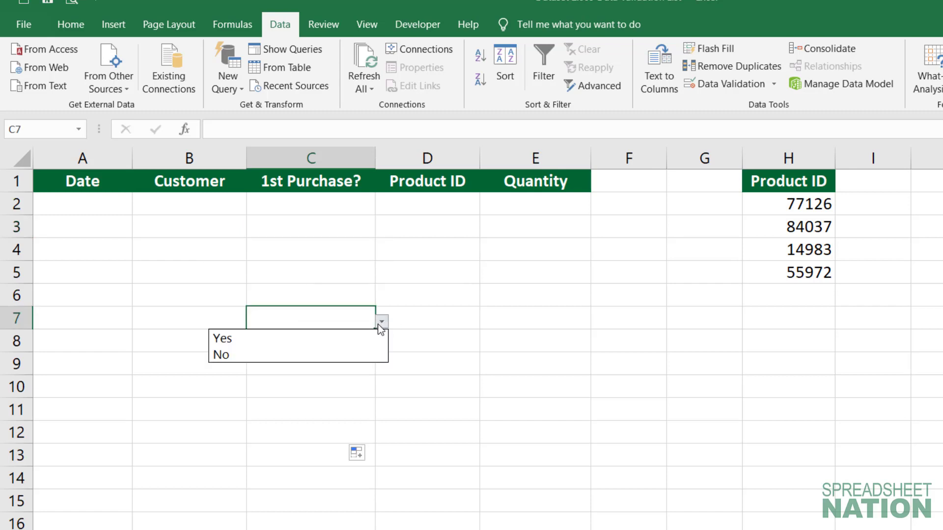
click(378, 324)
click(349, 213)
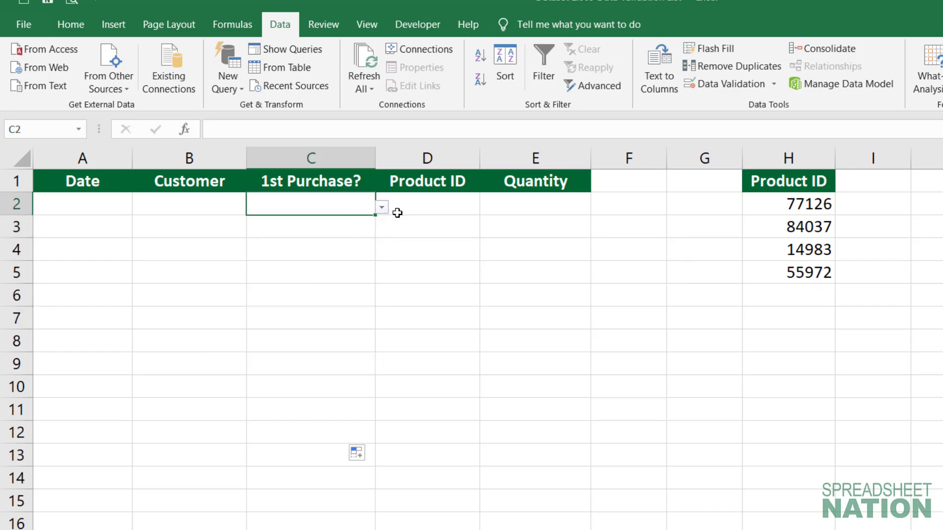
- Apply list data validation to cell D2 under Product ID, using the range =$H$2:$H$5 as the source
click(426, 212)
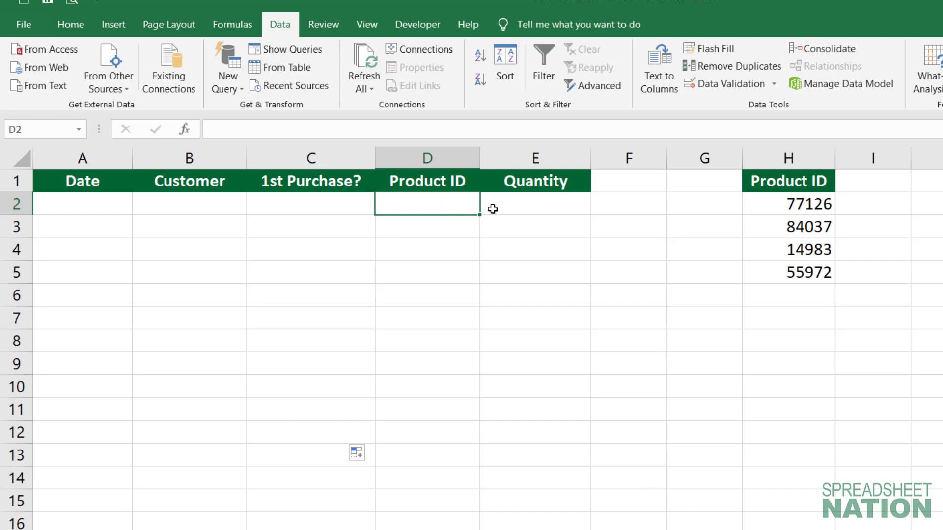
click(712, 85)
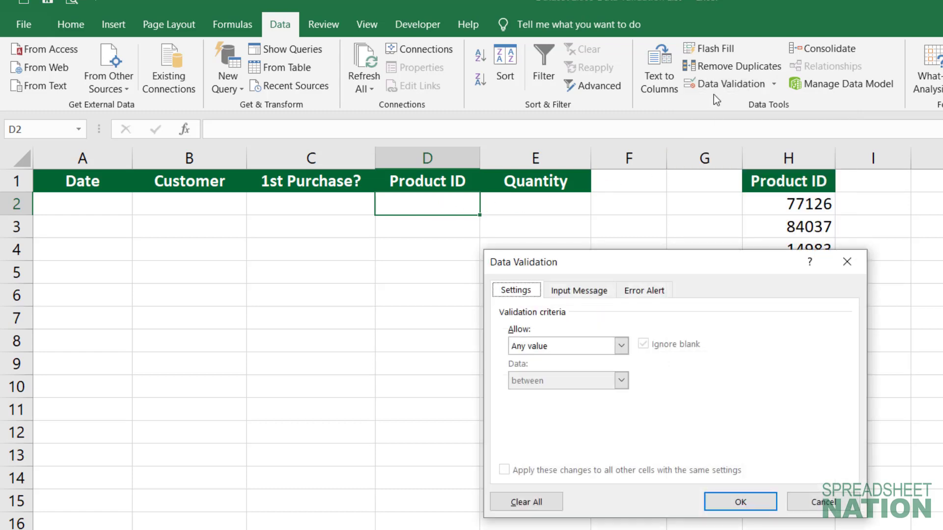
click(622, 346)
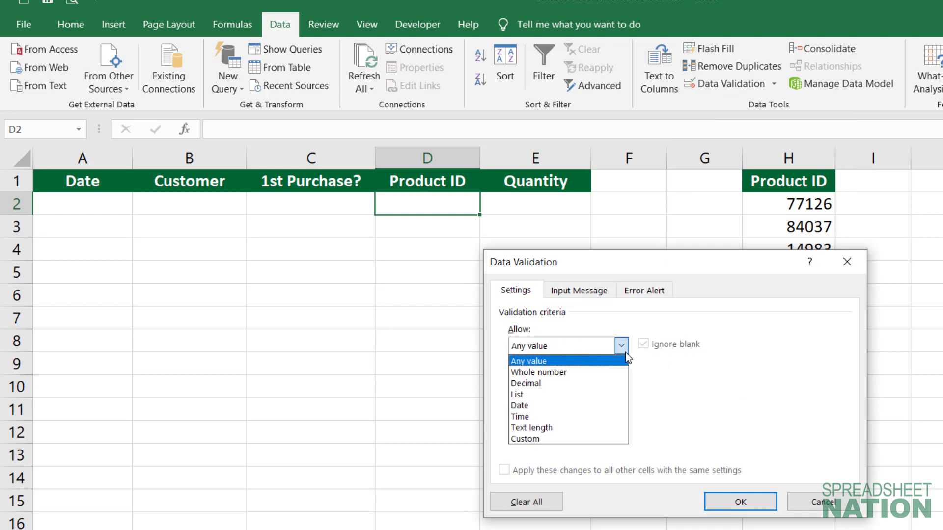
click(582, 396)
click(567, 420)
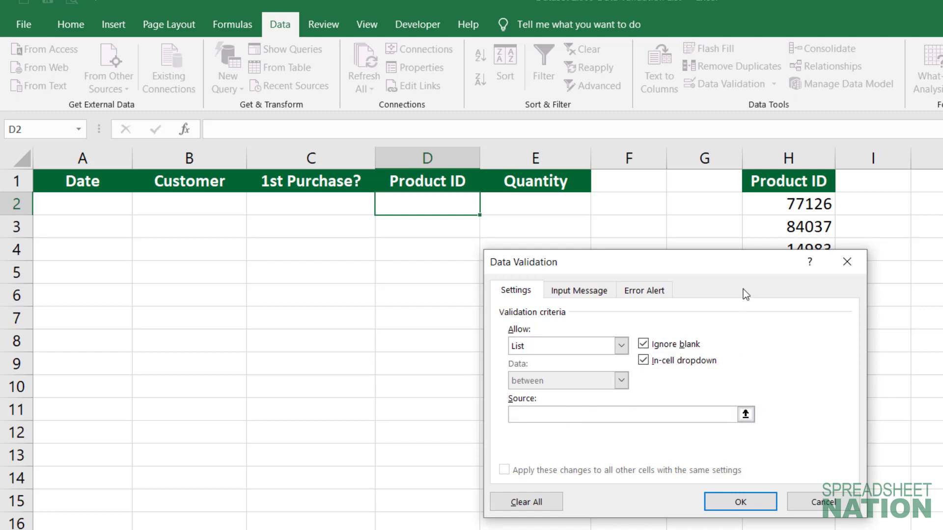
drag(723, 266, 425, 231)
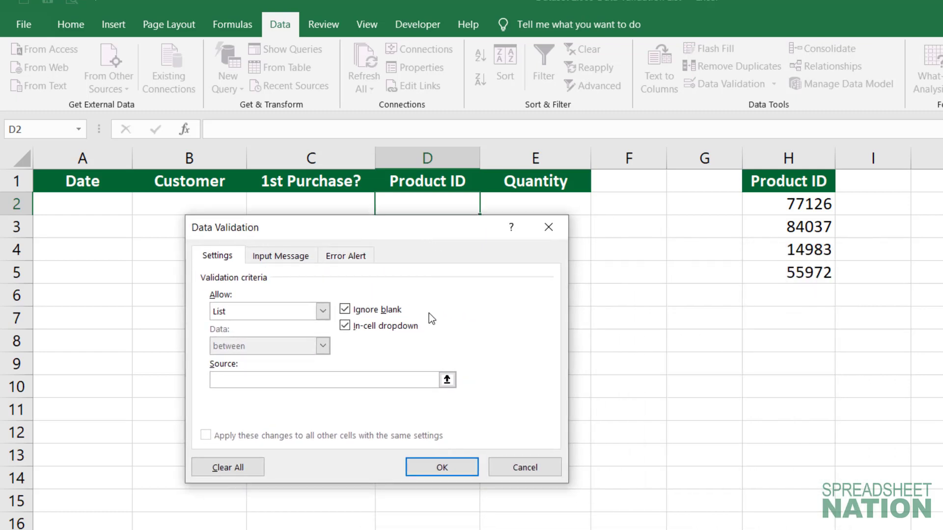
click(447, 380)
drag(806, 204, 803, 268)
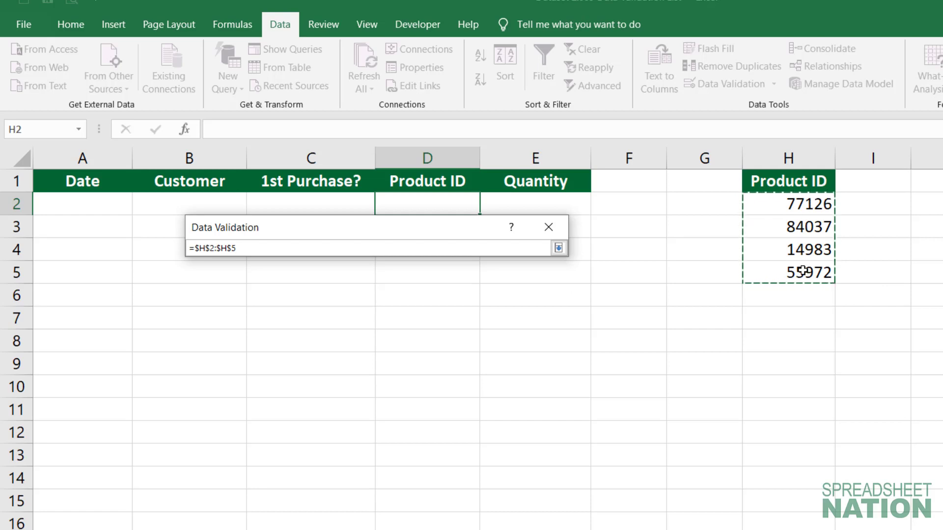
click(559, 248)
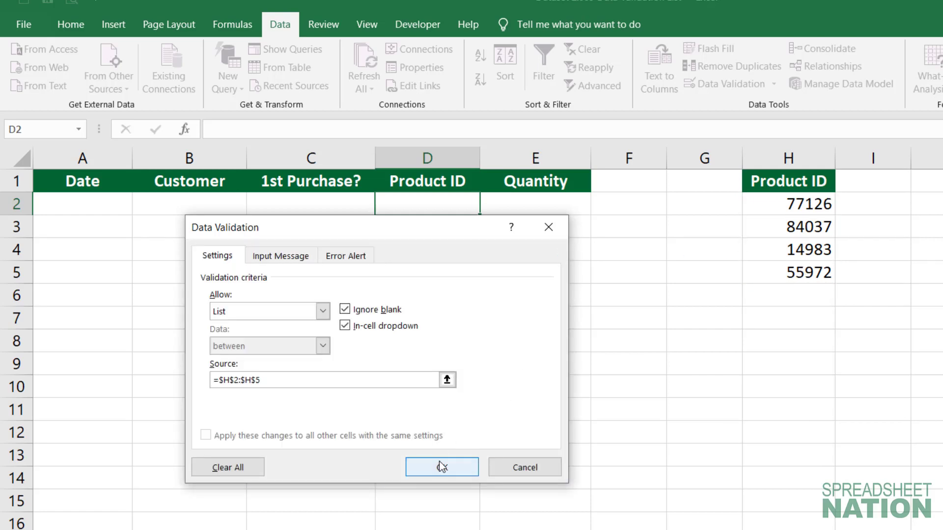
click(441, 467)
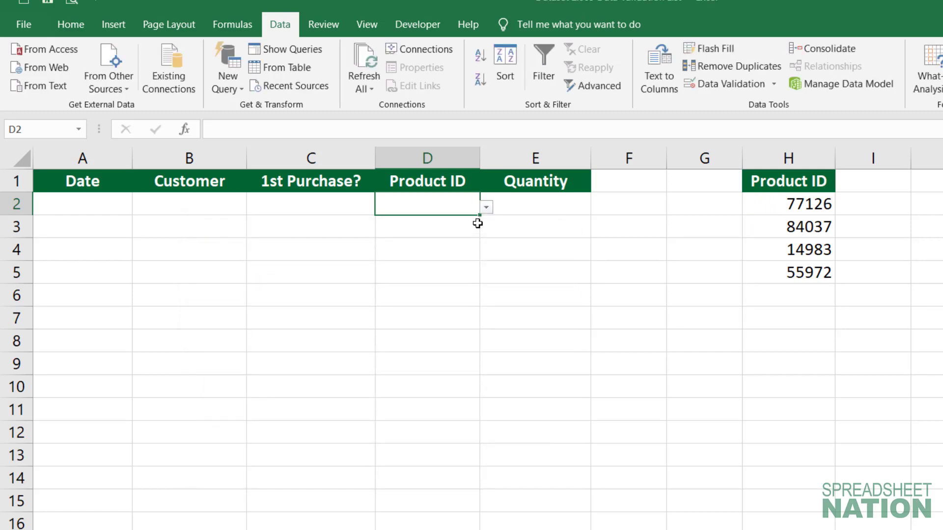
- Try picking 14983 from the Product ID dropdown in D2, and clear the cell after testing the list
click(487, 207)
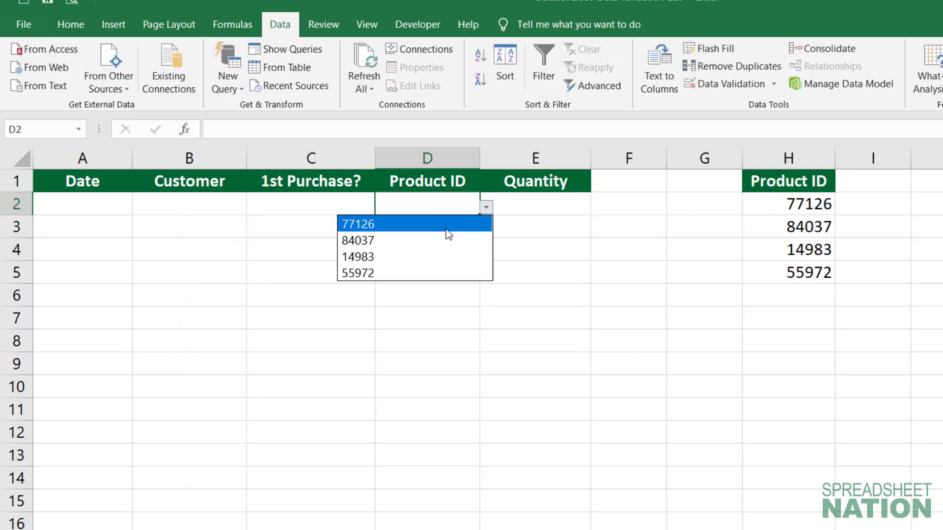
click(442, 257)
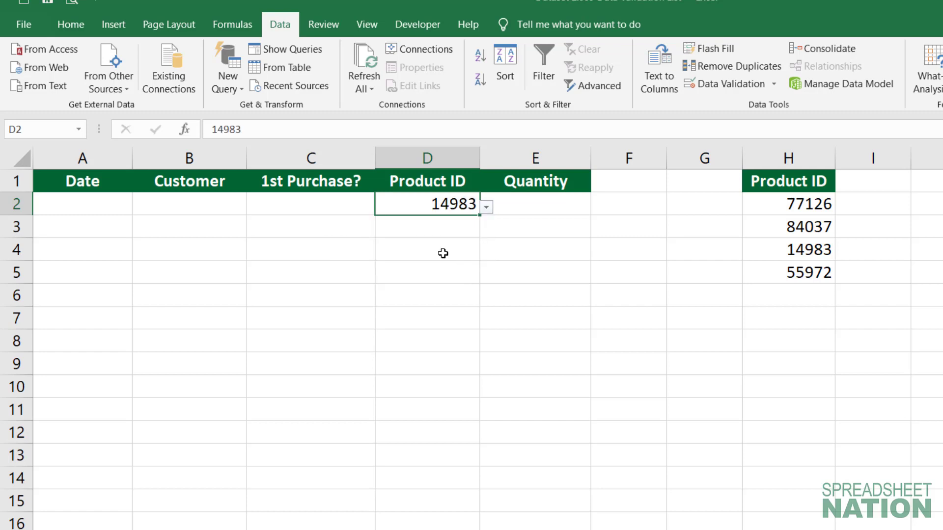
click(487, 208)
click(441, 229)
key(Delete)
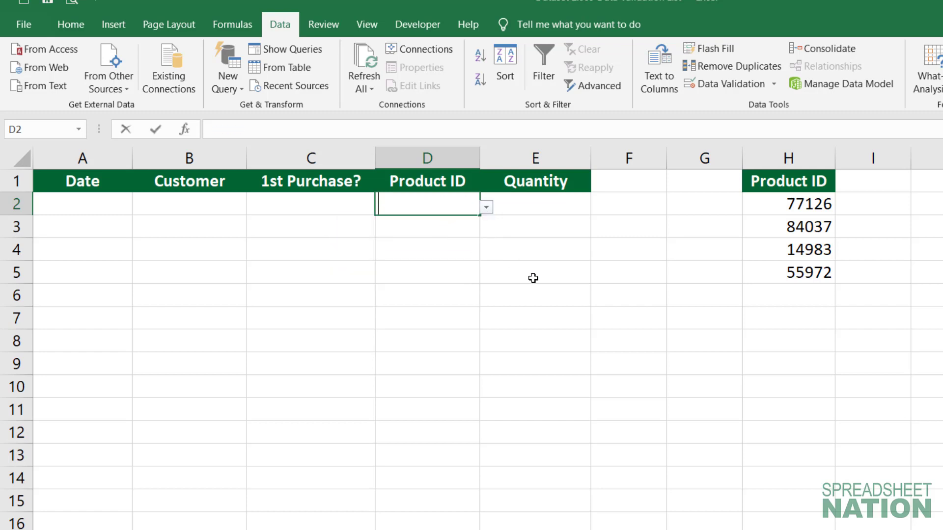
- Try to enter the unlisted product ID 555 in D2 and cancel the entry
text(555)
key(Return)
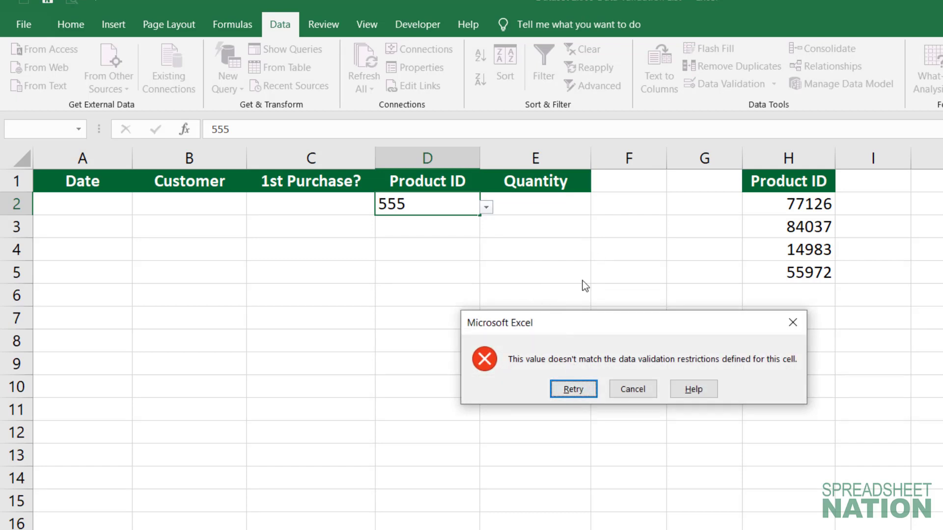
click(643, 388)
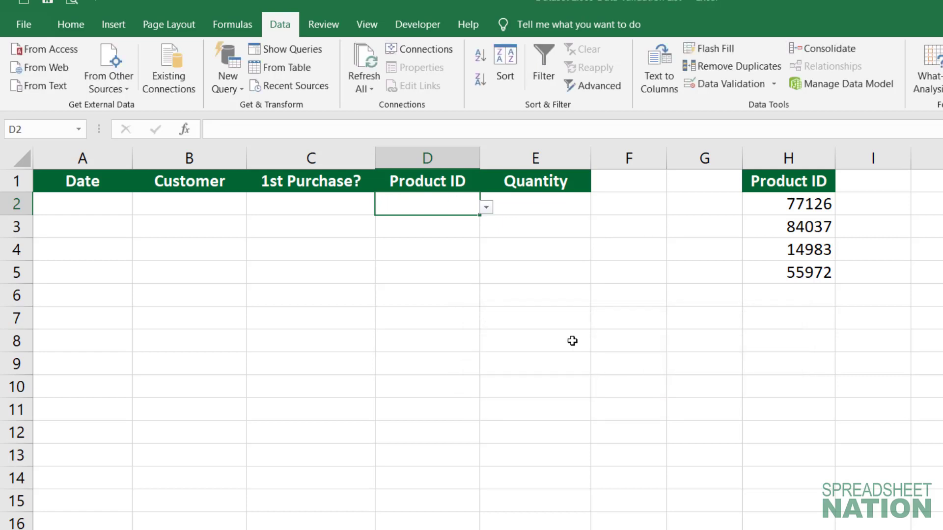
- Give D2's data validation an error alert titled "Not a valid Product ID" with the message "Please put a valid Product ID in this cell."
click(727, 84)
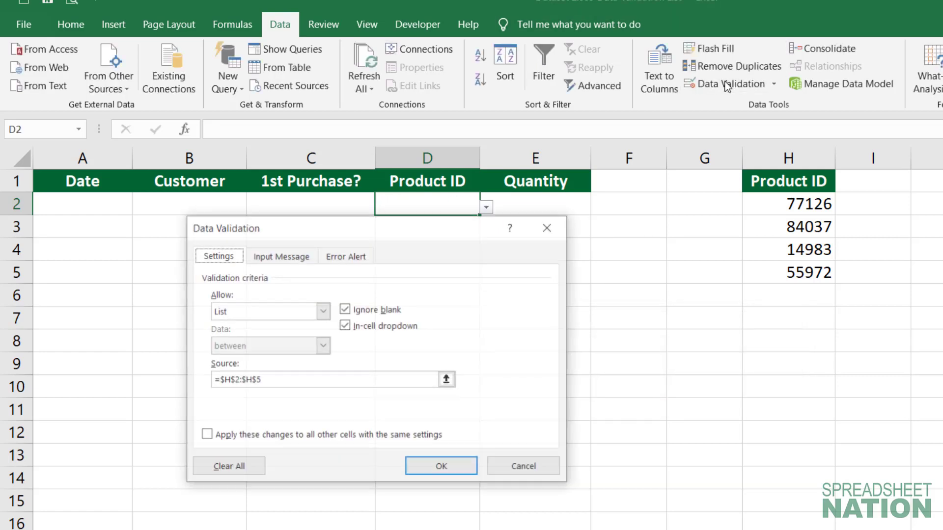
click(269, 257)
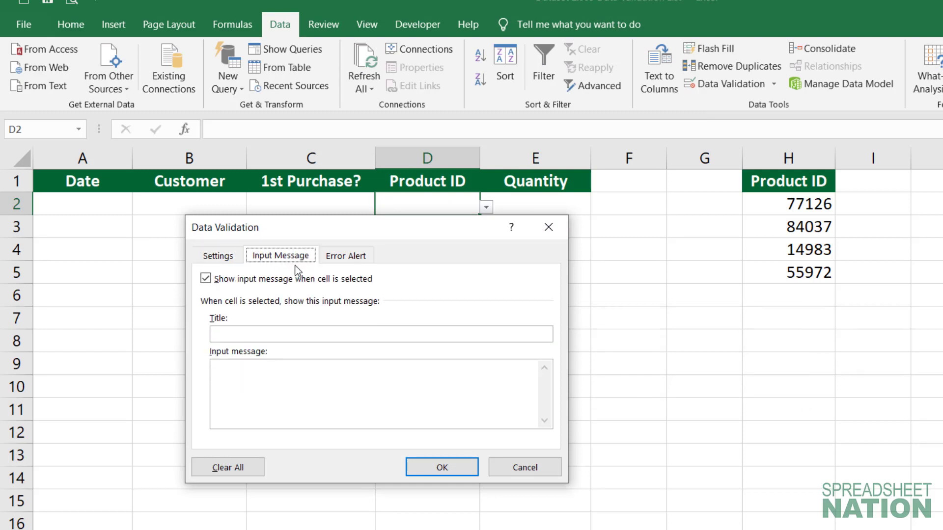
click(357, 261)
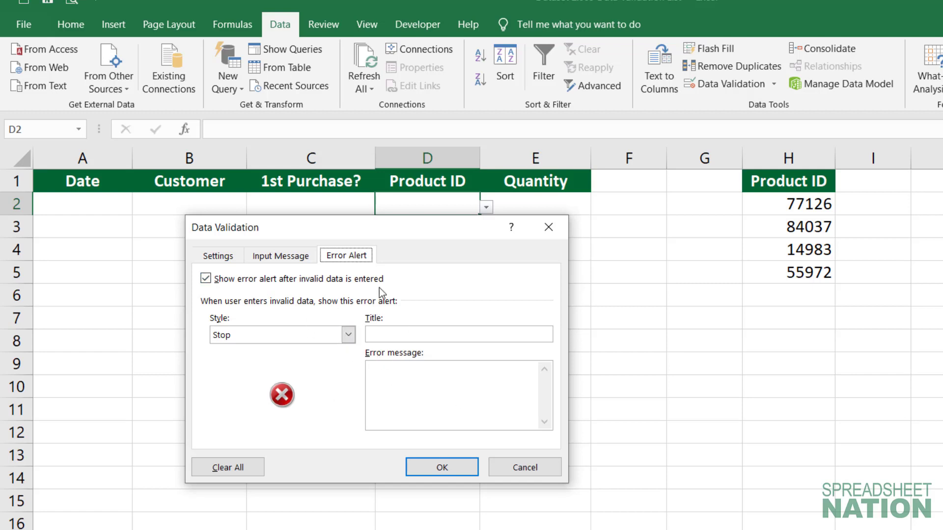
click(397, 336)
text(Not a valid Product ID)
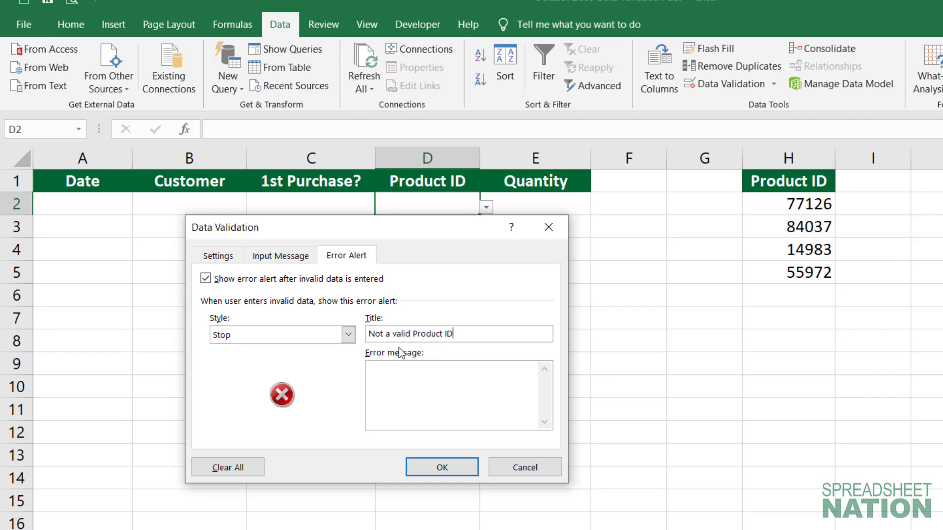
click(407, 373)
text(Please put a valid Product ID i)
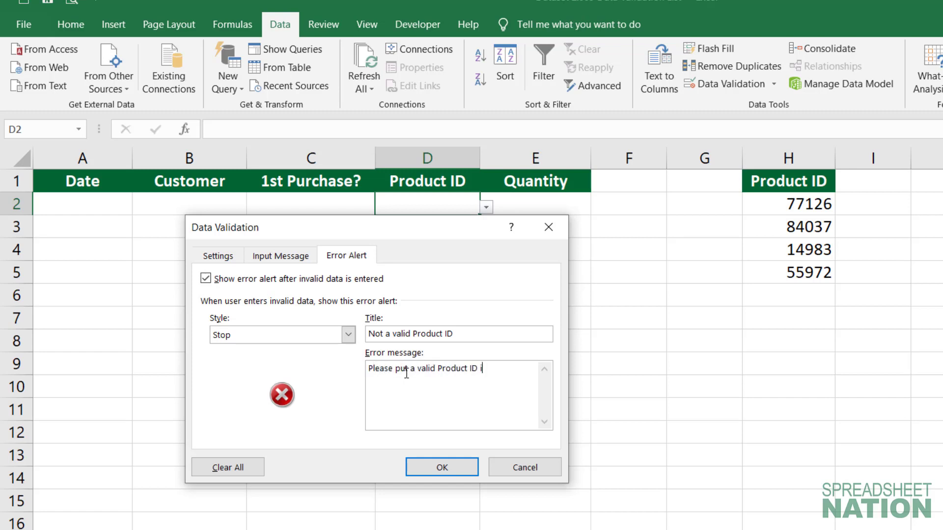
text(n this cell.)
click(442, 467)
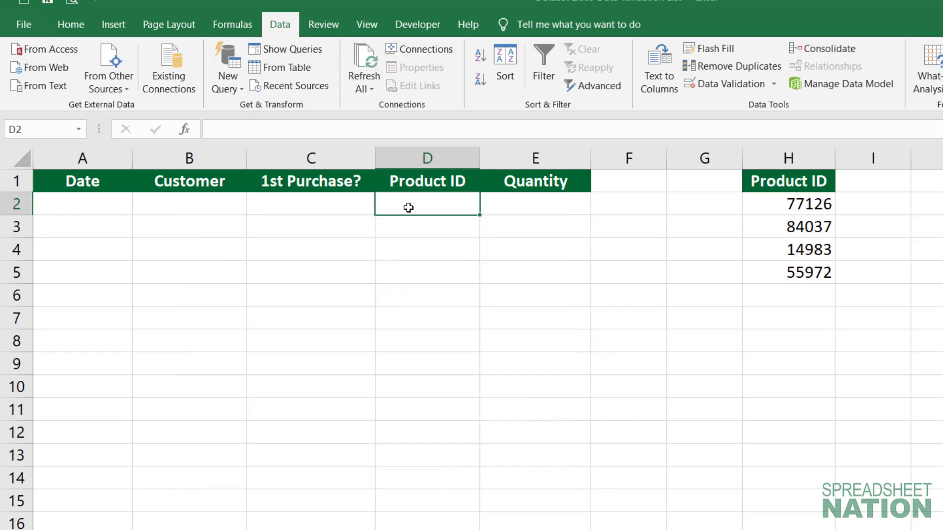
- Try to enter the unlisted product ID 5 in D2 to test the custom error alert, and clear the entry
text(5)
key(Return)
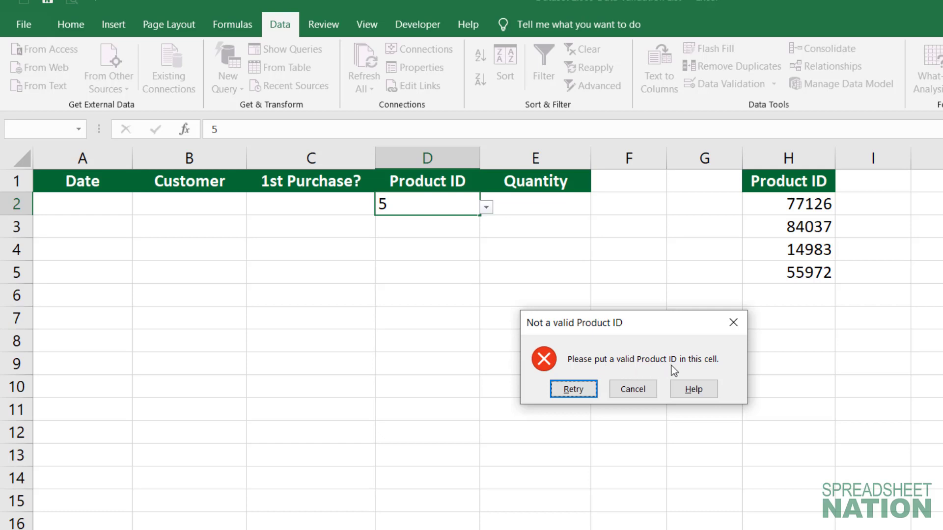
click(589, 391)
key(BackSpace)
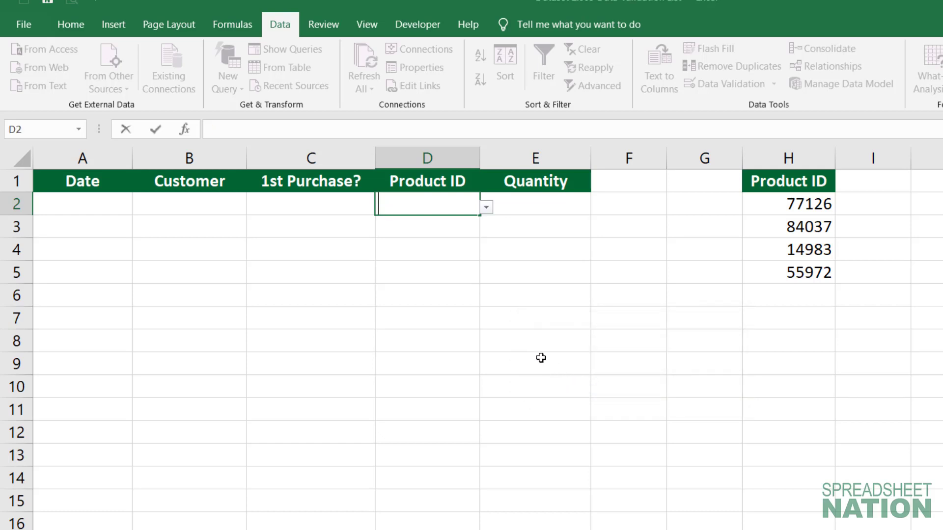
key(Return)
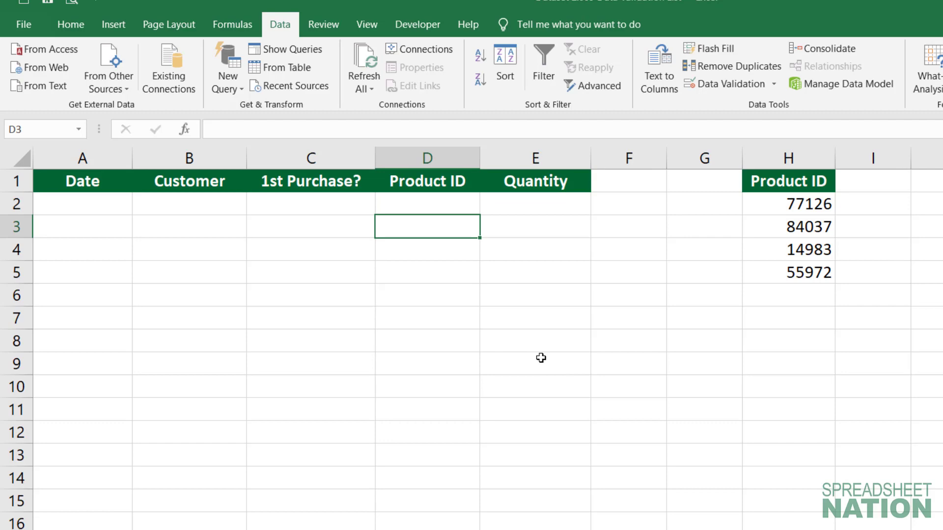